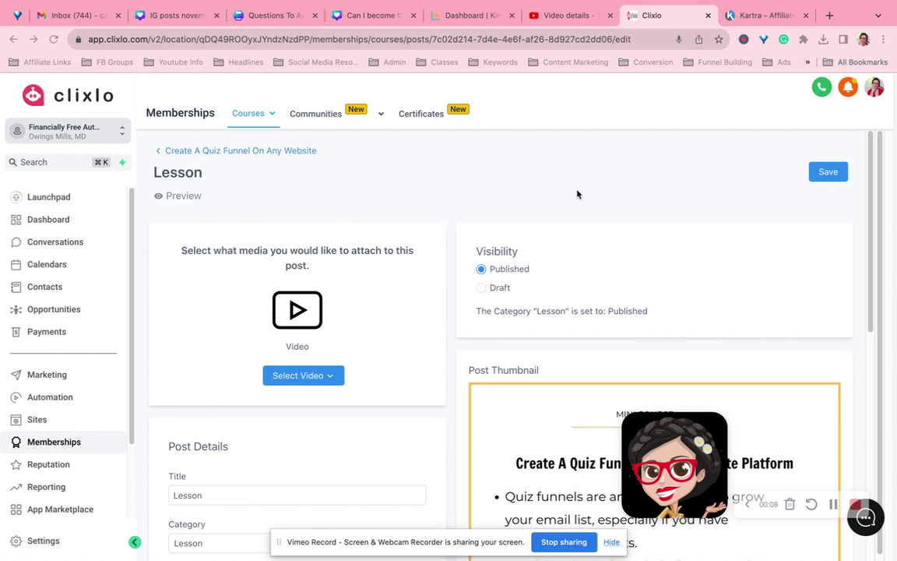
# Step: Expand the Communities menu under Memberships and open the Community Groups list
pyautogui.click(324, 117)
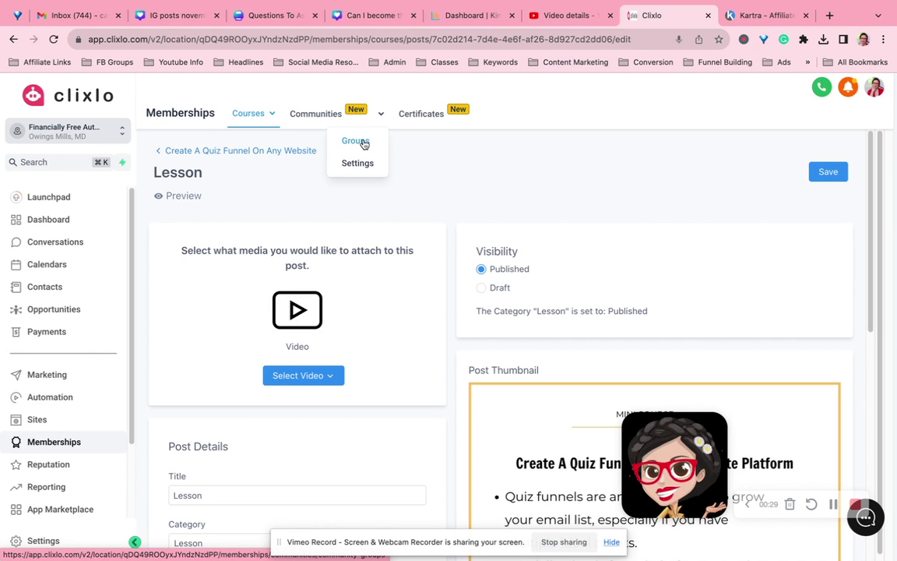
pyautogui.click(364, 145)
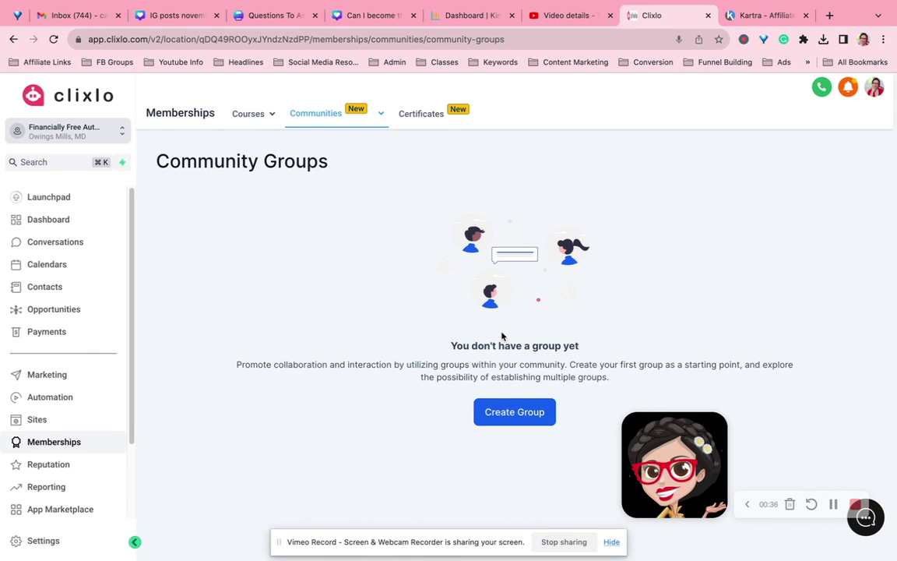
# Step: Start a new group named FinanciallyFreeAuthors, described as 'Group for people who have purchased my mini courses'
pyautogui.click(520, 413)
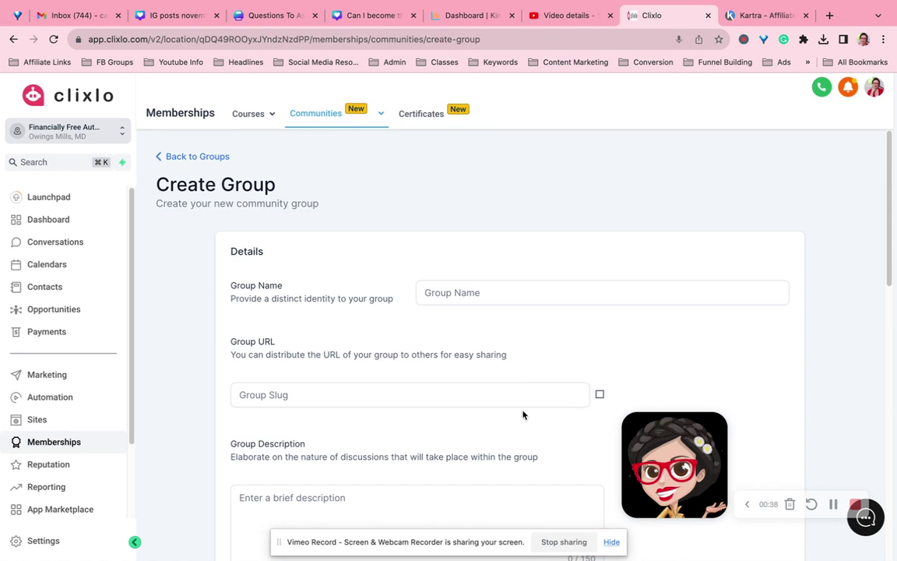
pyautogui.scroll(-1, 509, 339)
pyautogui.click(500, 204)
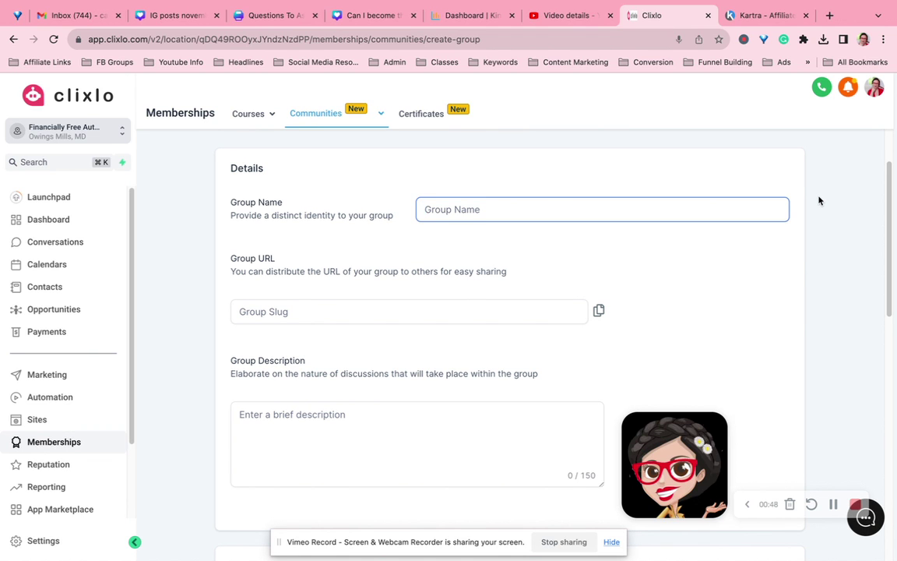
pyautogui.write('FinanciallyF')
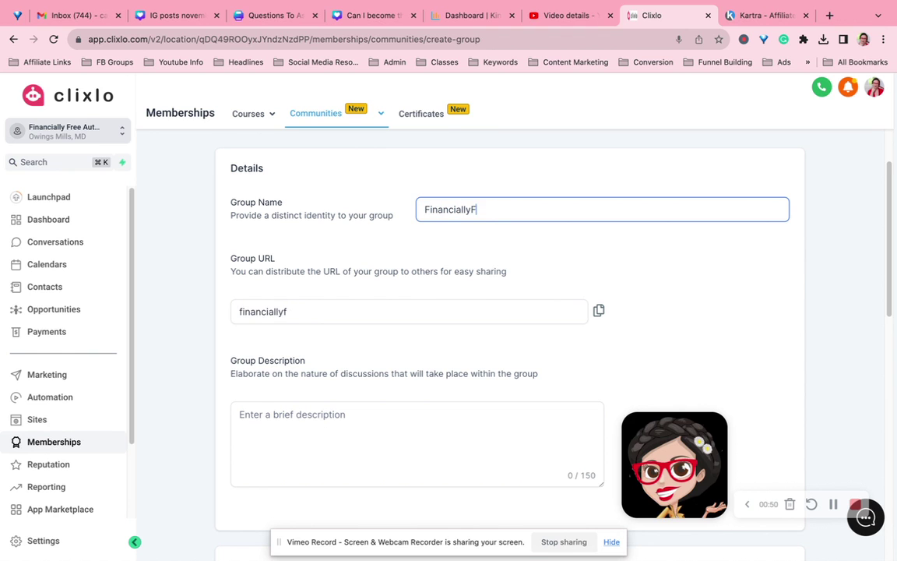
pyautogui.write('reeAuthors')
pyautogui.press('Tab')
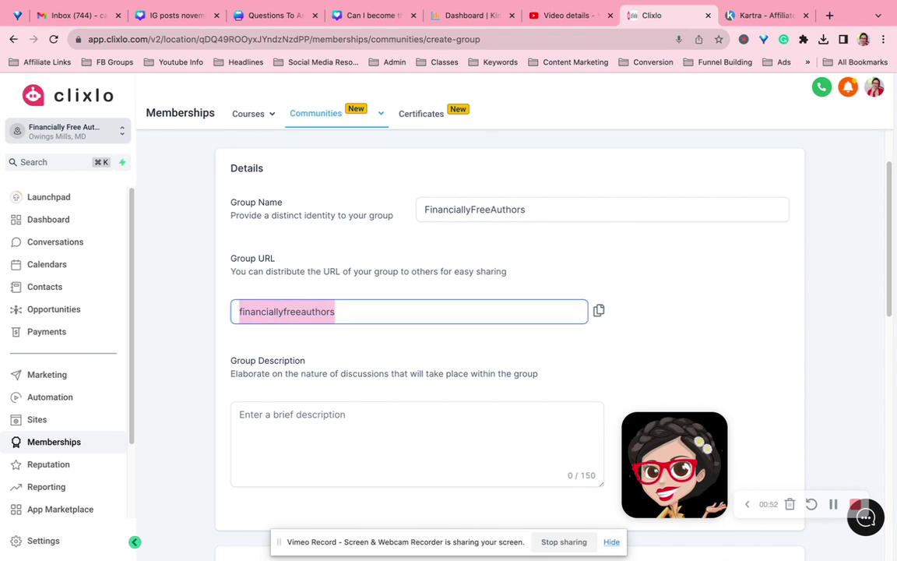
pyautogui.press('Tab')
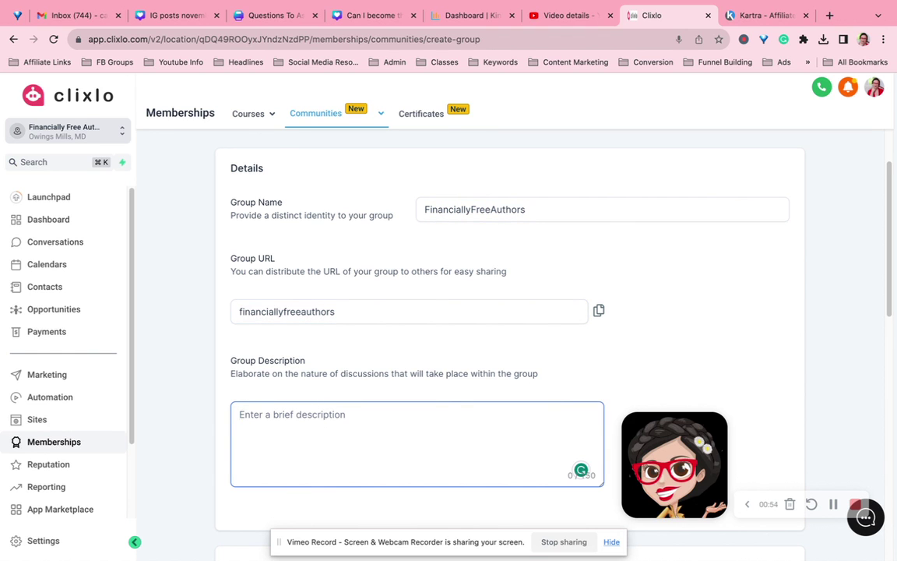
pyautogui.write('Group for peop')
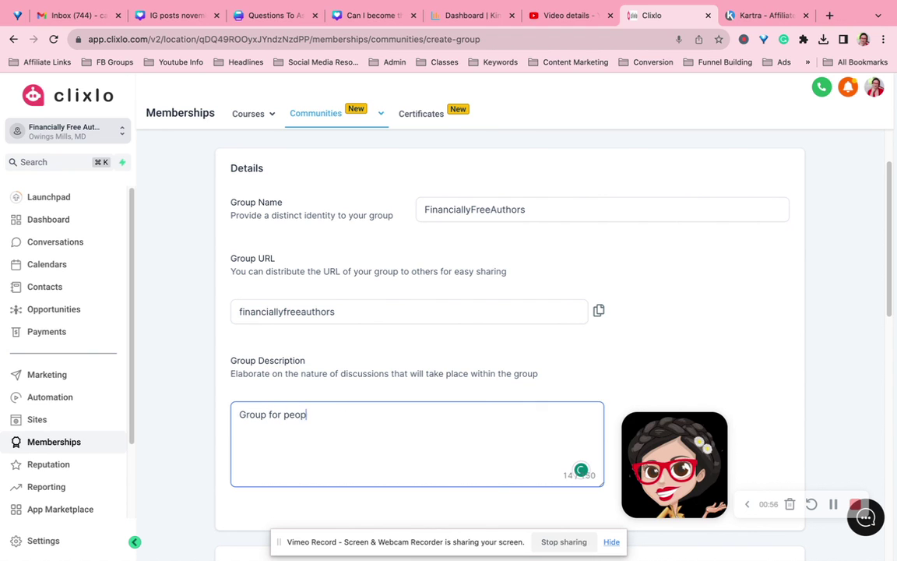
pyautogui.write('le who have purchased')
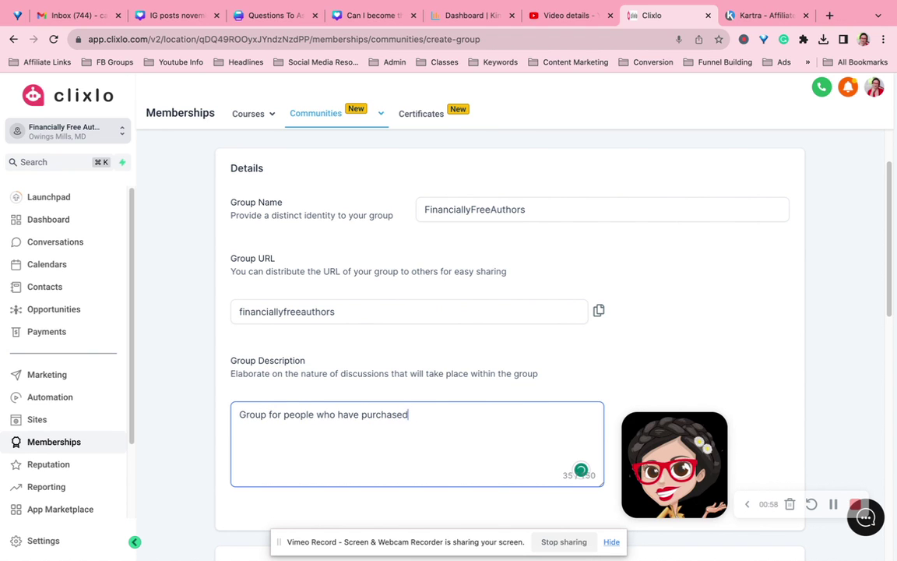
pyautogui.write(' my mini course')
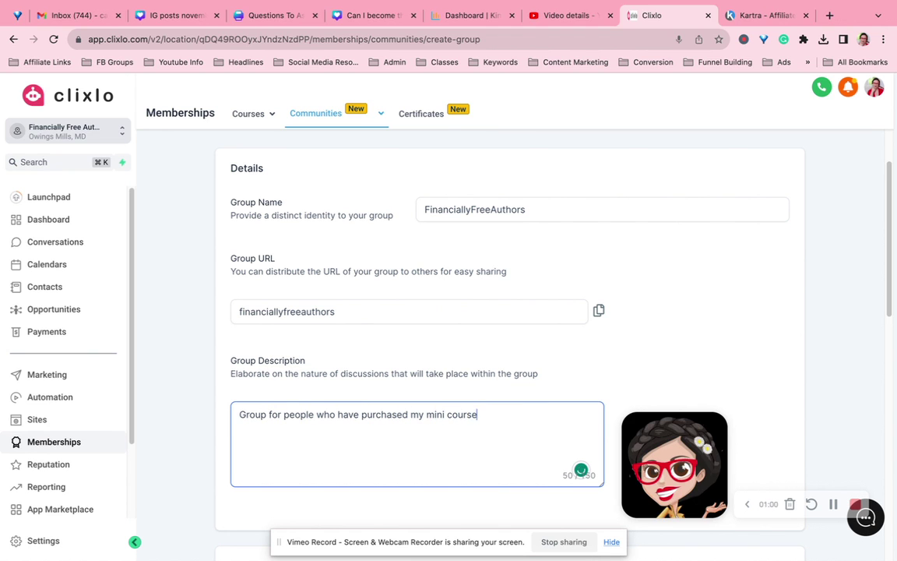
pyautogui.write('s')
# Step: Set the new group's brand colour to orange
pyautogui.scroll(-5, 715, 282)
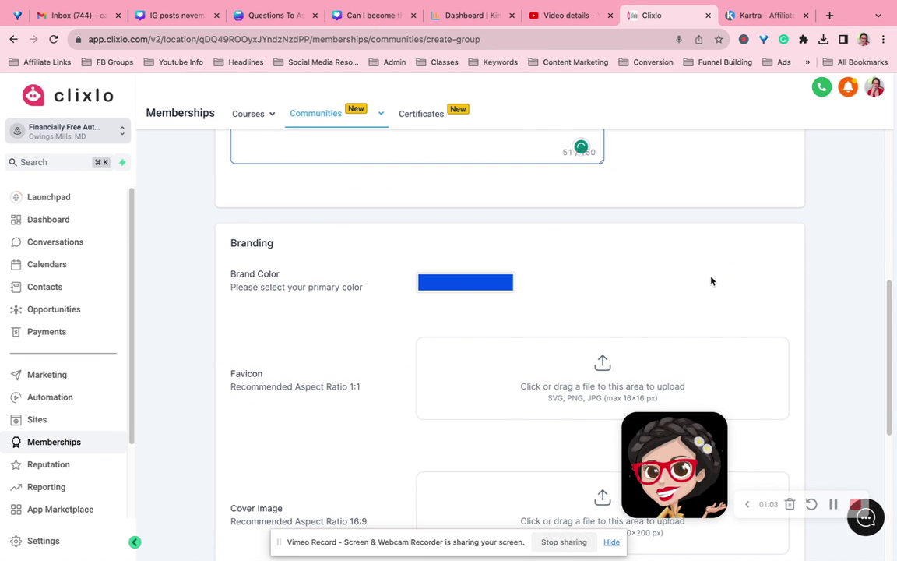
pyautogui.click(455, 285)
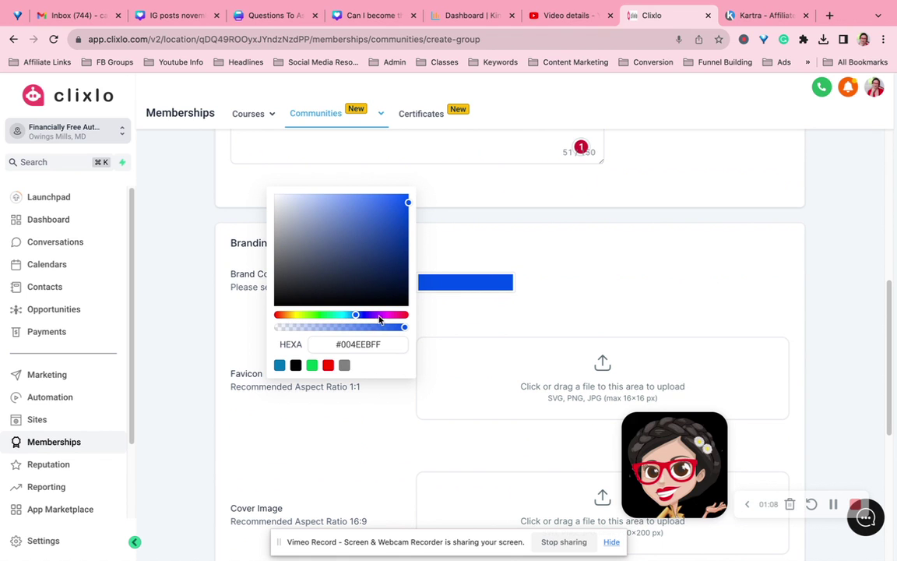
pyautogui.click(285, 314)
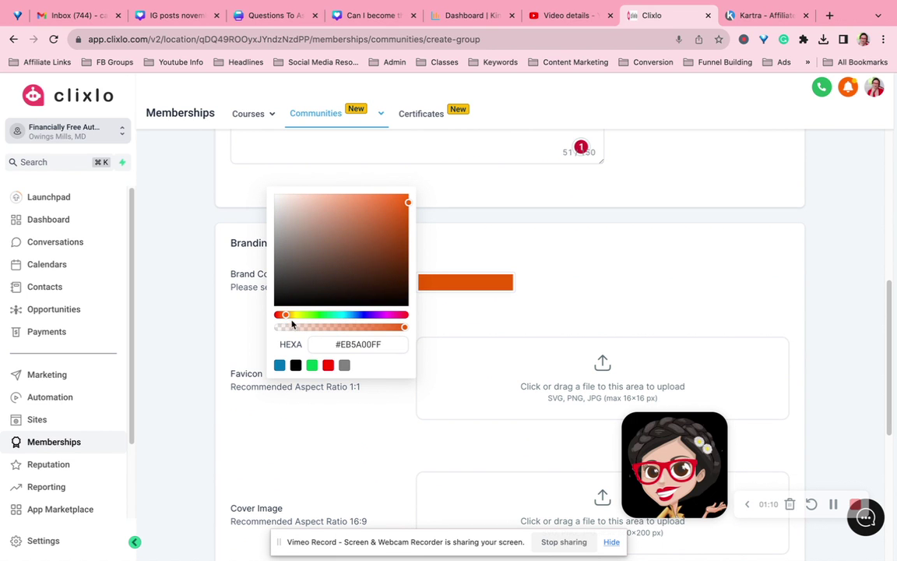
pyautogui.click(527, 323)
# Step: Create the FinanciallyFreeAuthors group
pyautogui.scroll(-3, 422, 351)
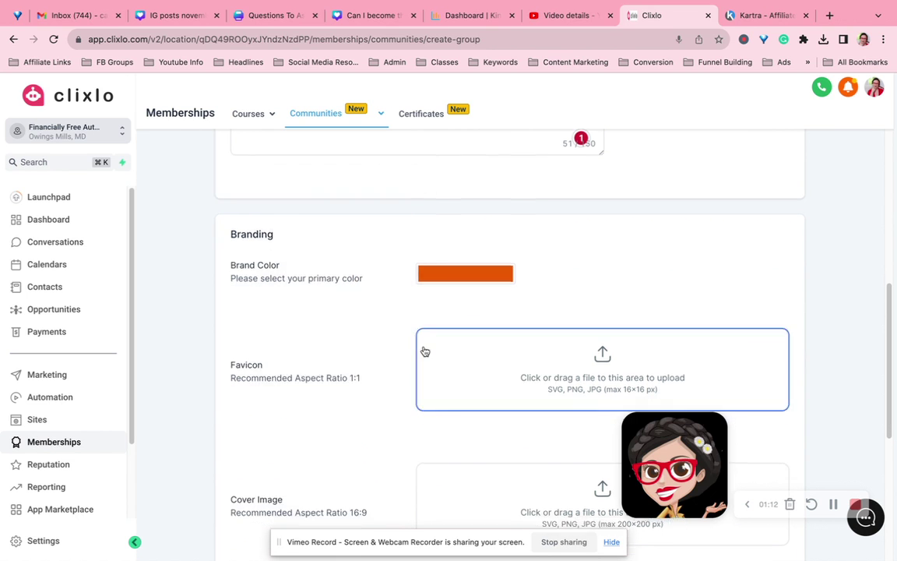
pyautogui.scroll(-1, 415, 277)
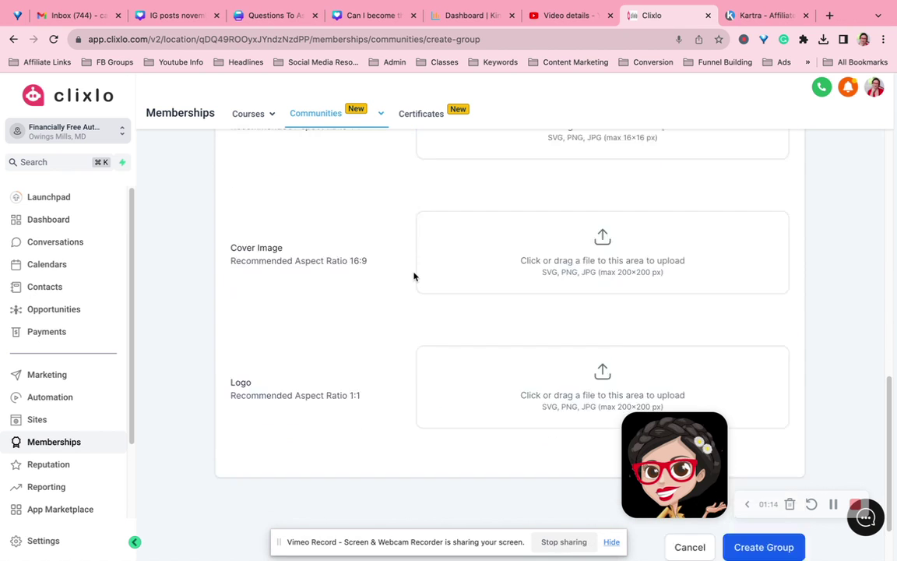
pyautogui.scroll(-2, 413, 275)
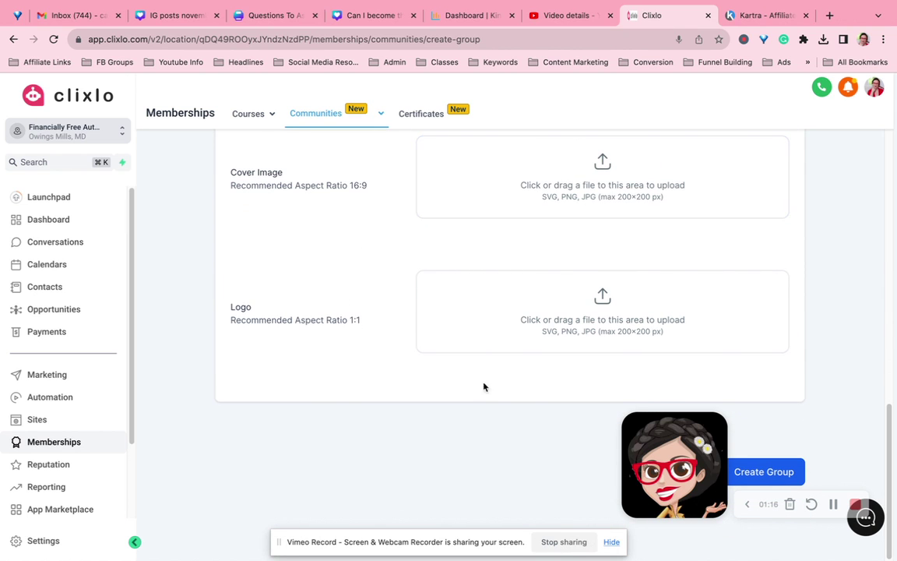
pyautogui.click(764, 473)
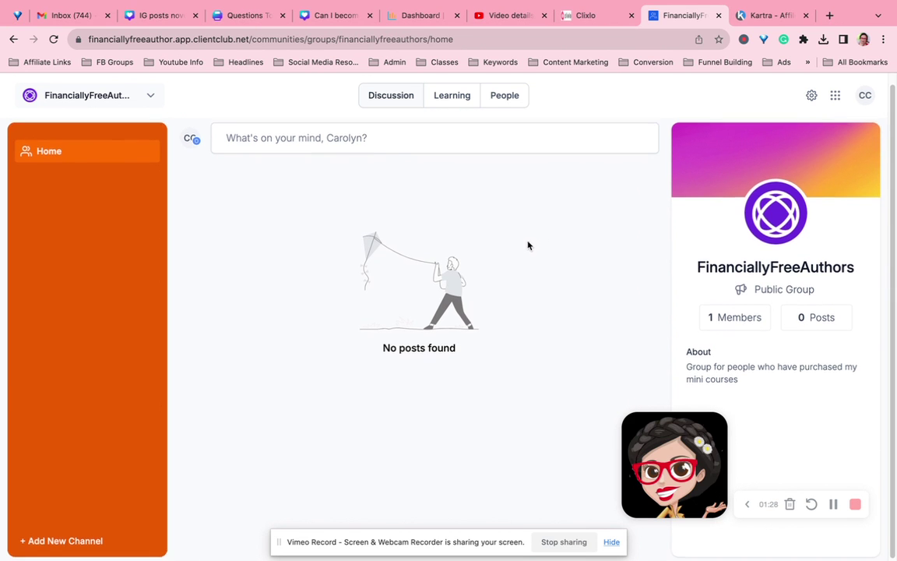
# Step: Check the group's Learning, People and Discussion sections, then open its settings
pyautogui.click(450, 100)
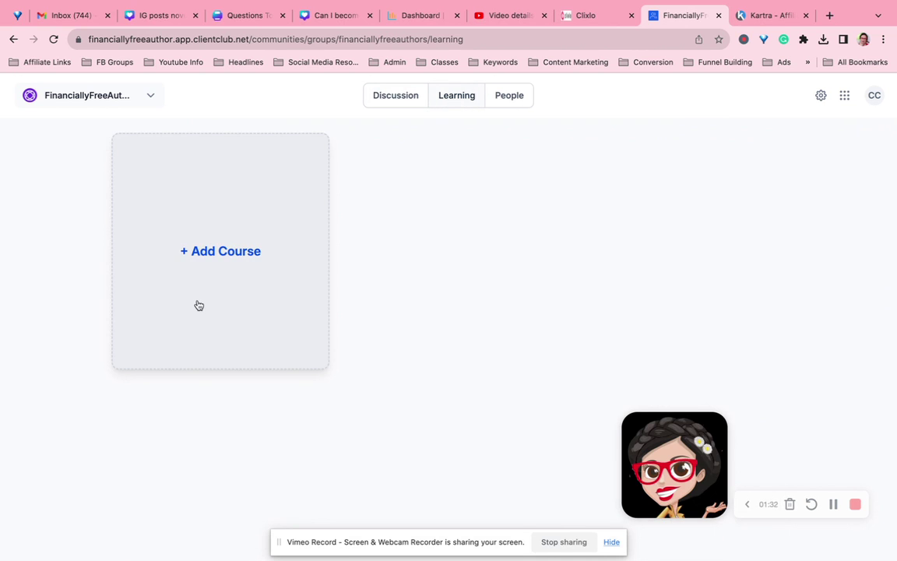
pyautogui.click(510, 107)
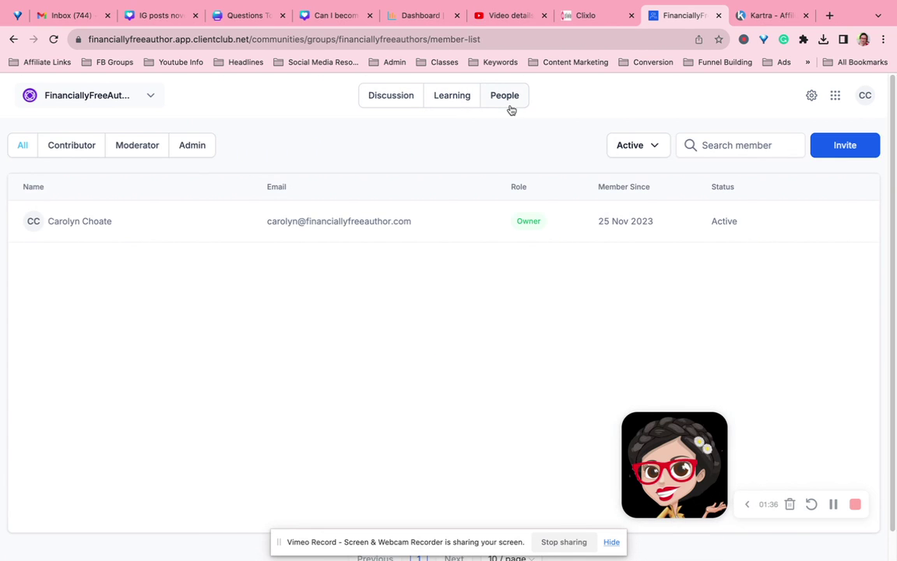
pyautogui.click(365, 98)
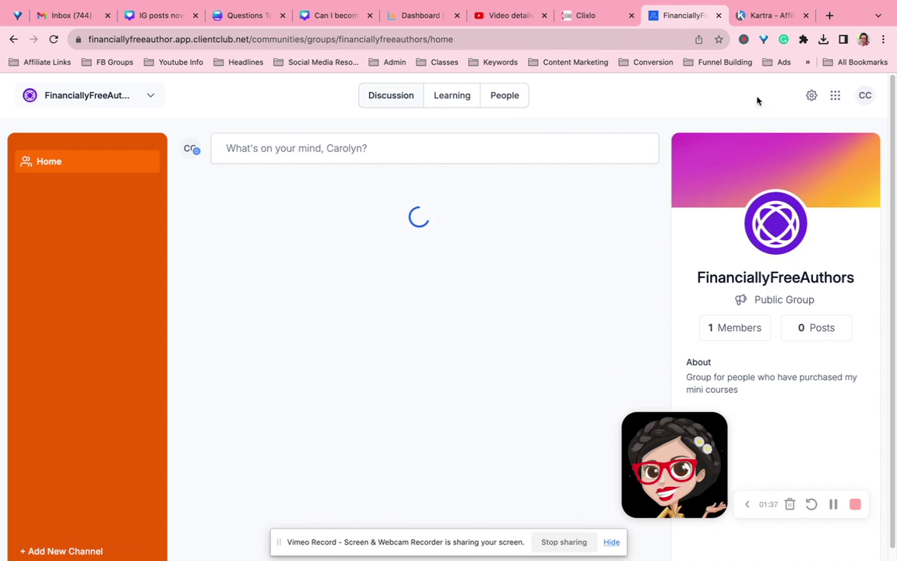
pyautogui.click(812, 96)
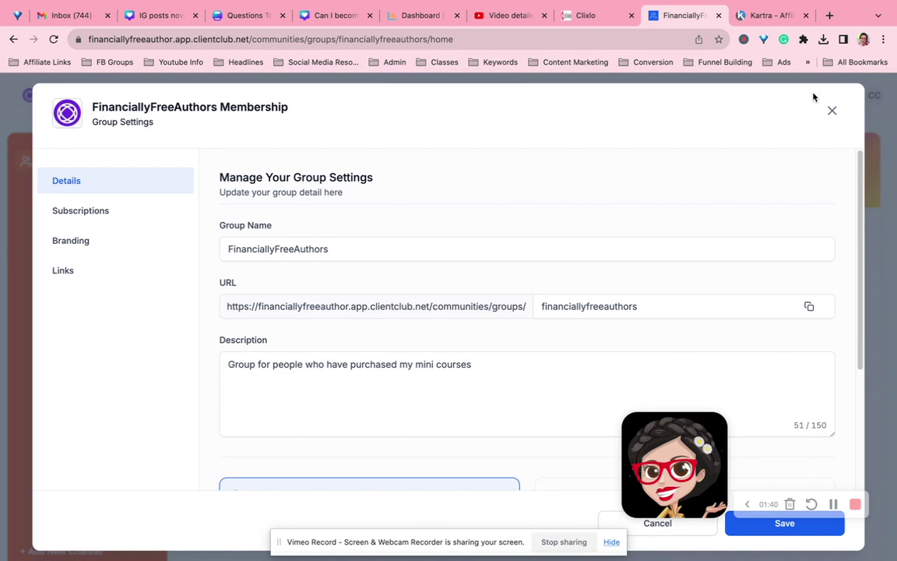
# Step: Review the settings sections: pricing, branding, promotional links, and basic details
pyautogui.click(96, 209)
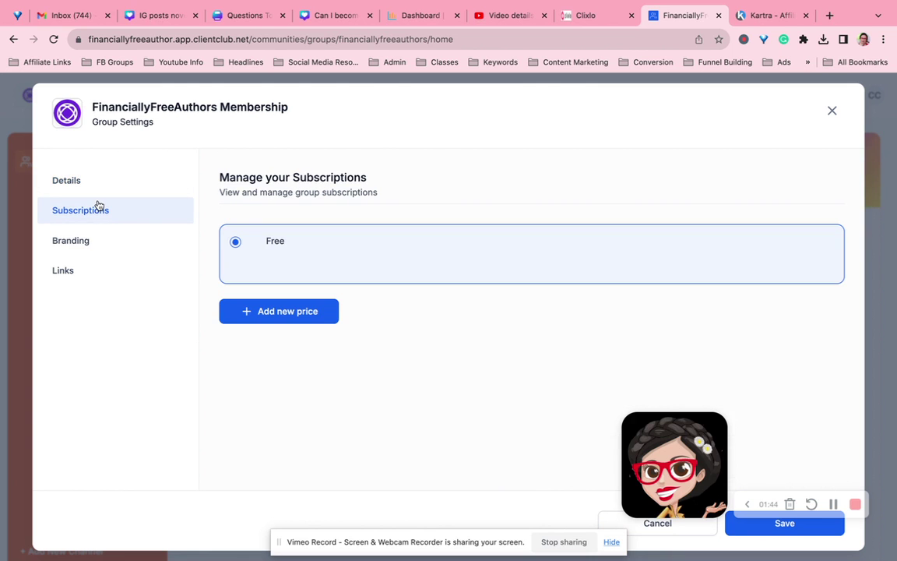
pyautogui.click(86, 244)
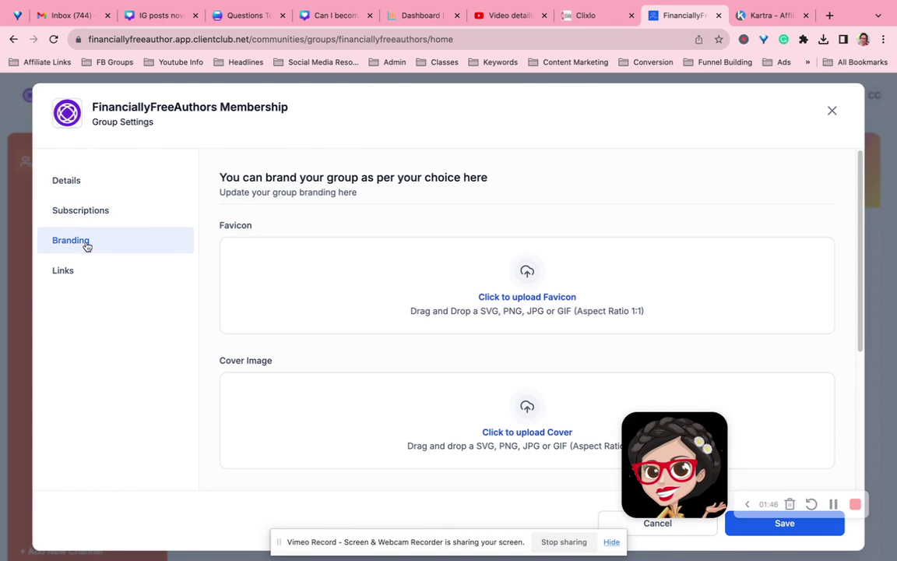
pyautogui.click(67, 282)
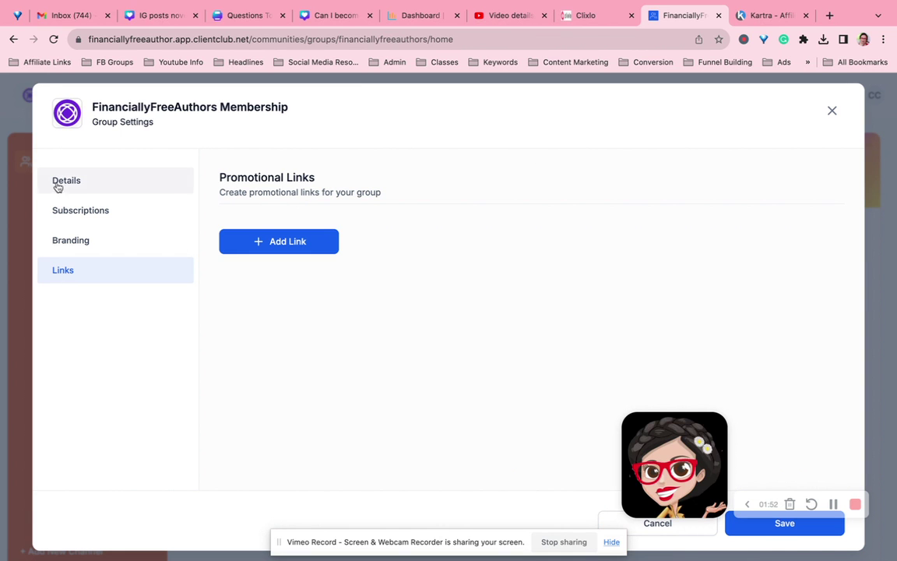
pyautogui.click(70, 180)
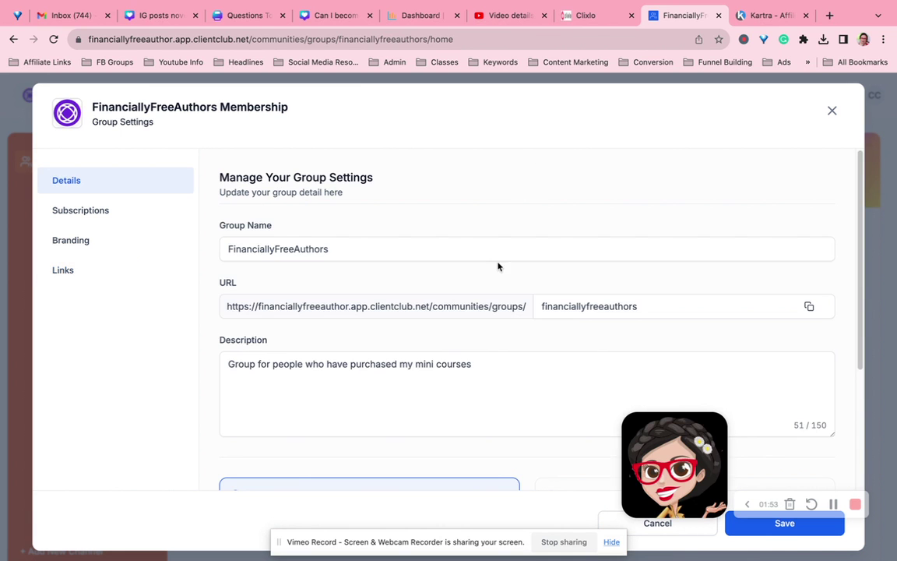
# Step: Switch the group type to Private, save and confirm, then close Group Settings
pyautogui.scroll(-3, 497, 265)
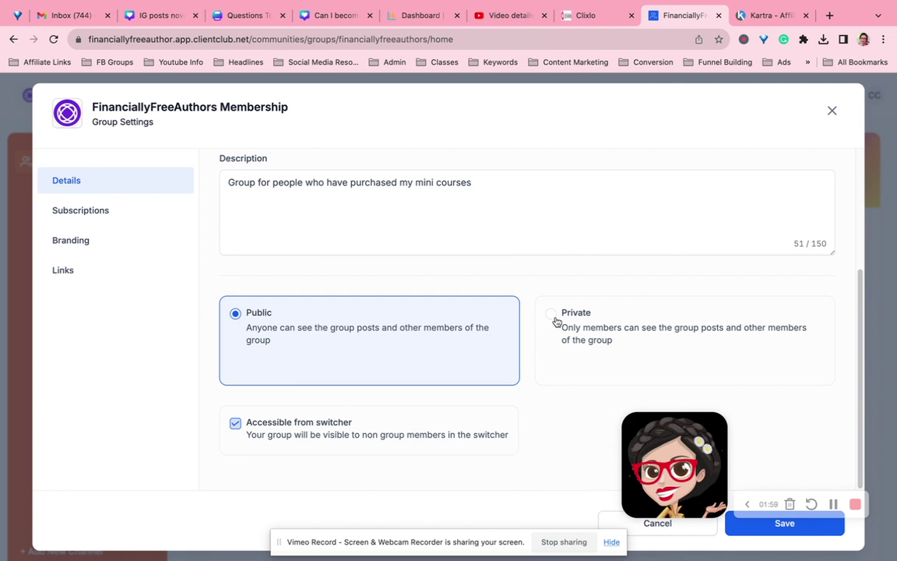
pyautogui.click(551, 316)
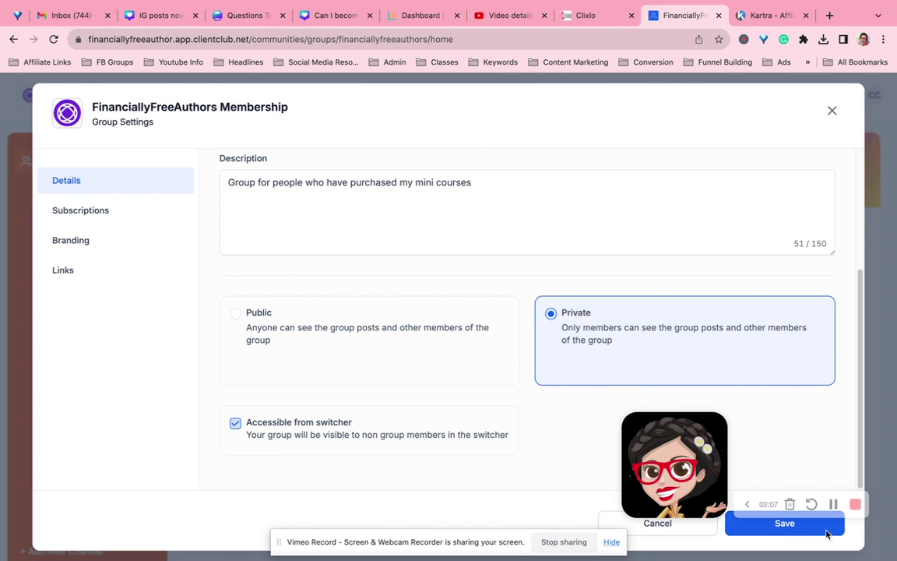
pyautogui.click(828, 535)
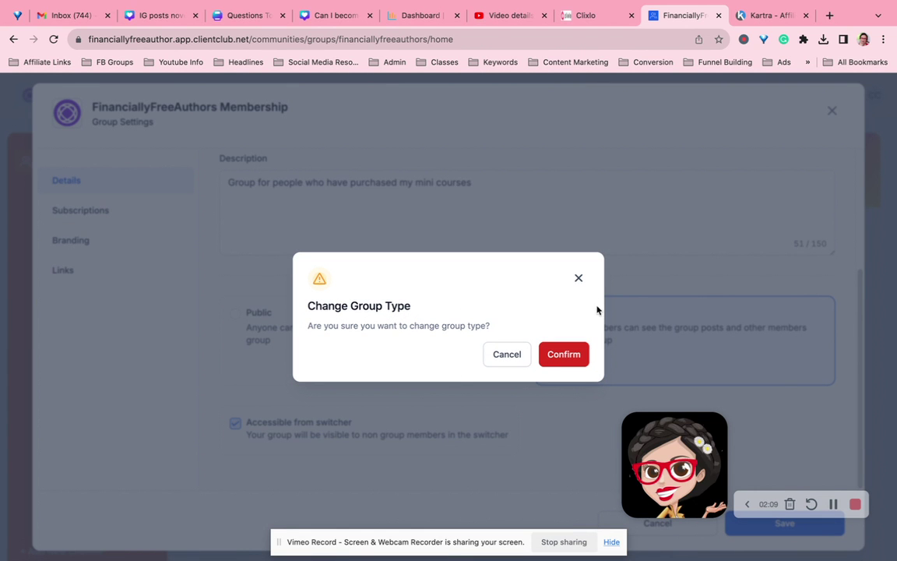
pyautogui.click(574, 355)
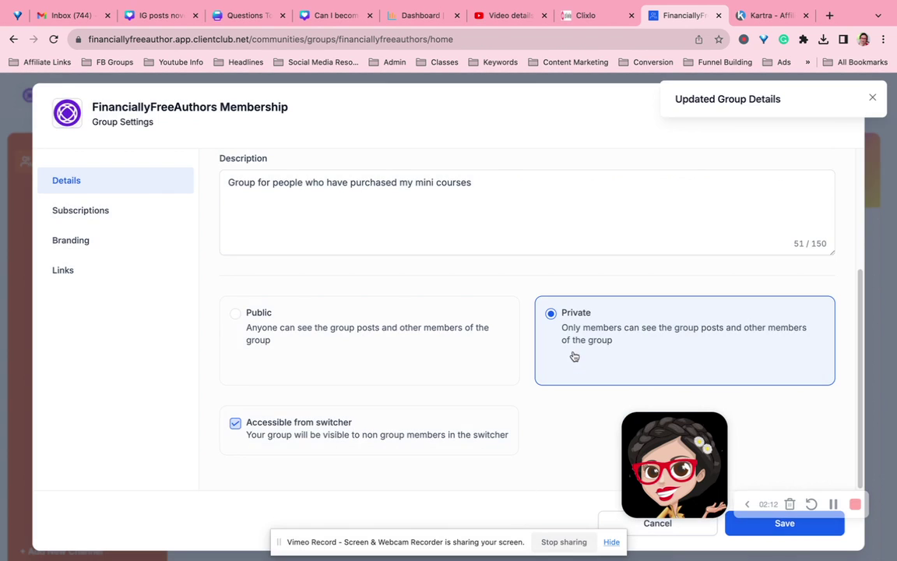
pyautogui.scroll(5, 751, 224)
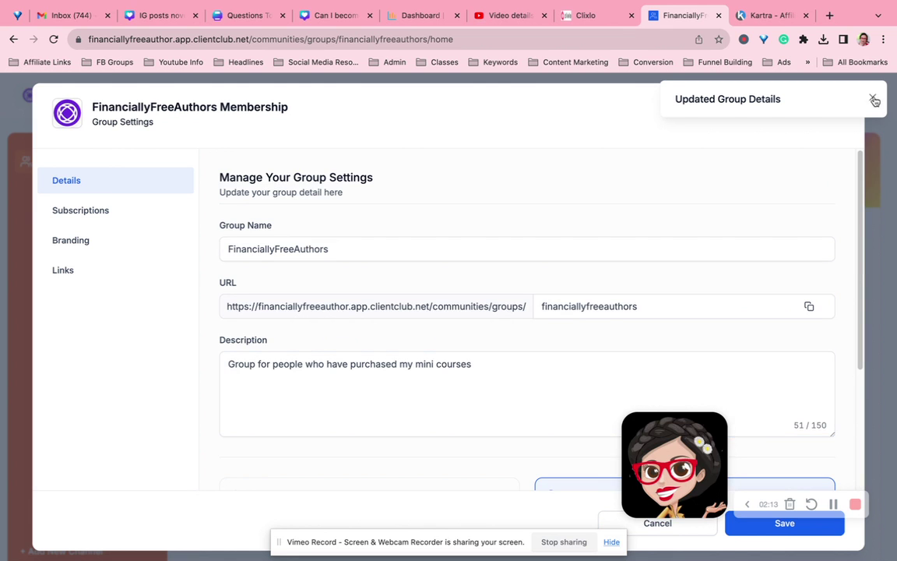
pyautogui.click(832, 113)
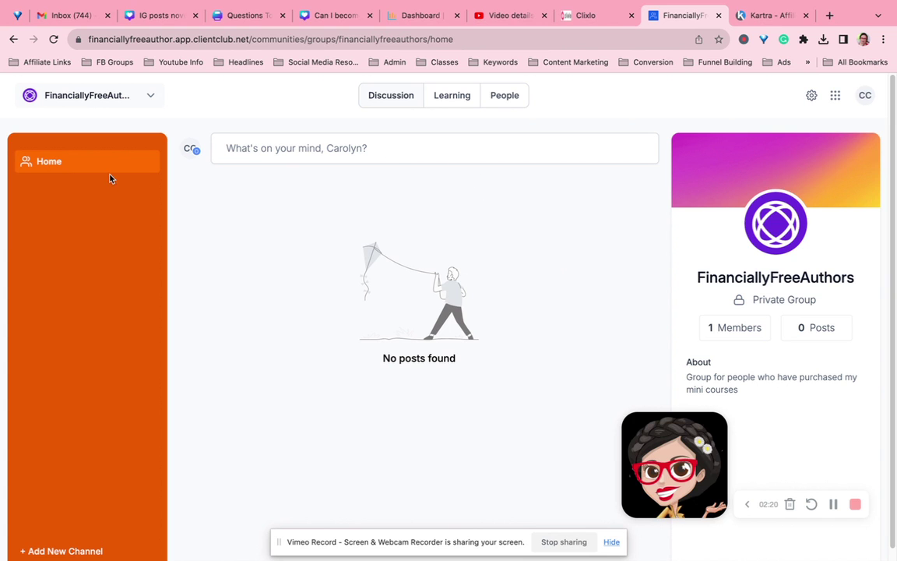
# Step: Go to the Affiliates dashboard through the account and apps menus
pyautogui.click(865, 97)
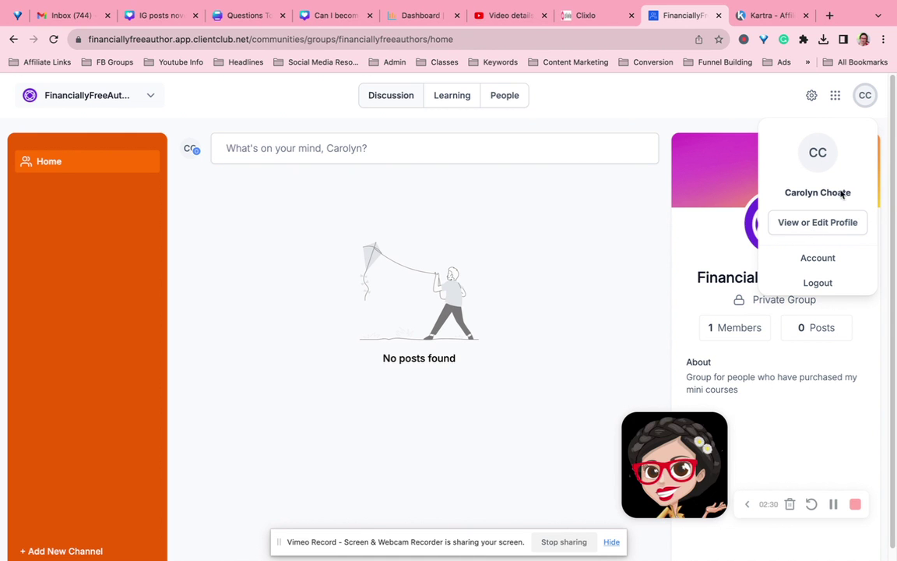
pyautogui.click(838, 96)
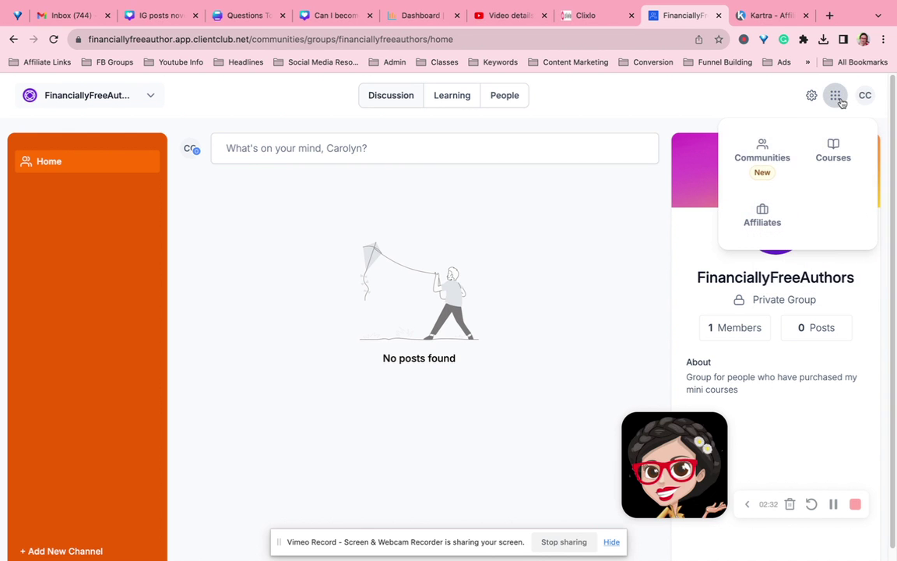
pyautogui.click(760, 219)
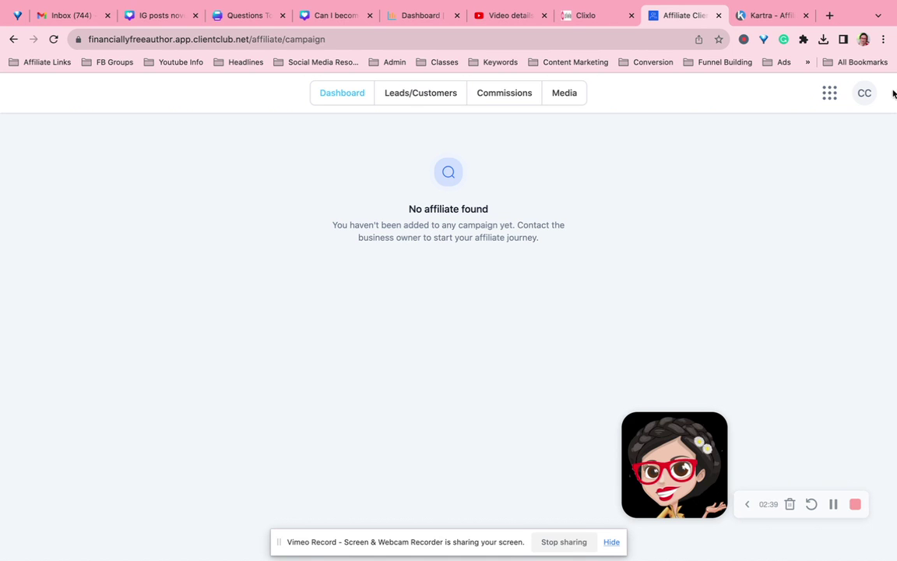
# Step: Navigate through the apps menu and Leads/Customers back to the FinanciallyFreeAuthors community home
pyautogui.click(865, 93)
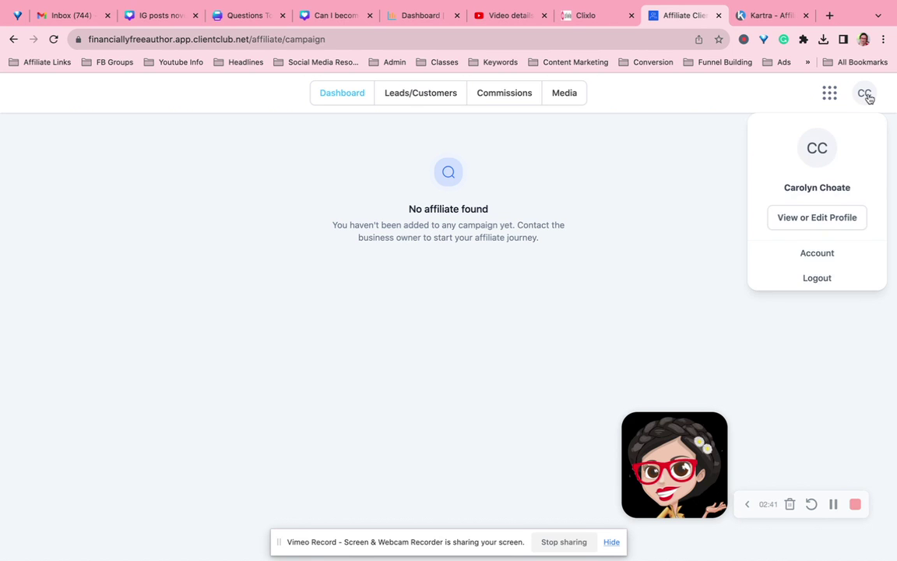
pyautogui.click(830, 93)
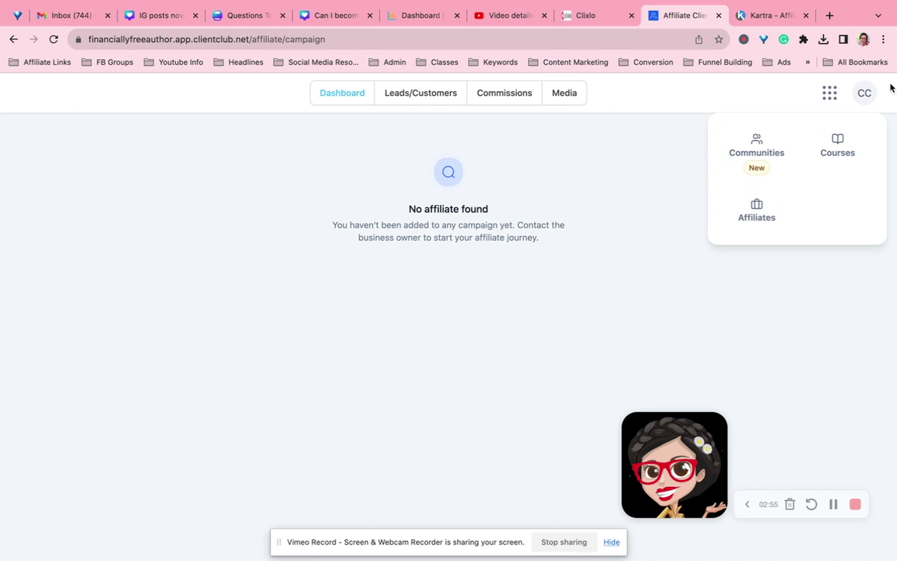
pyautogui.click(425, 102)
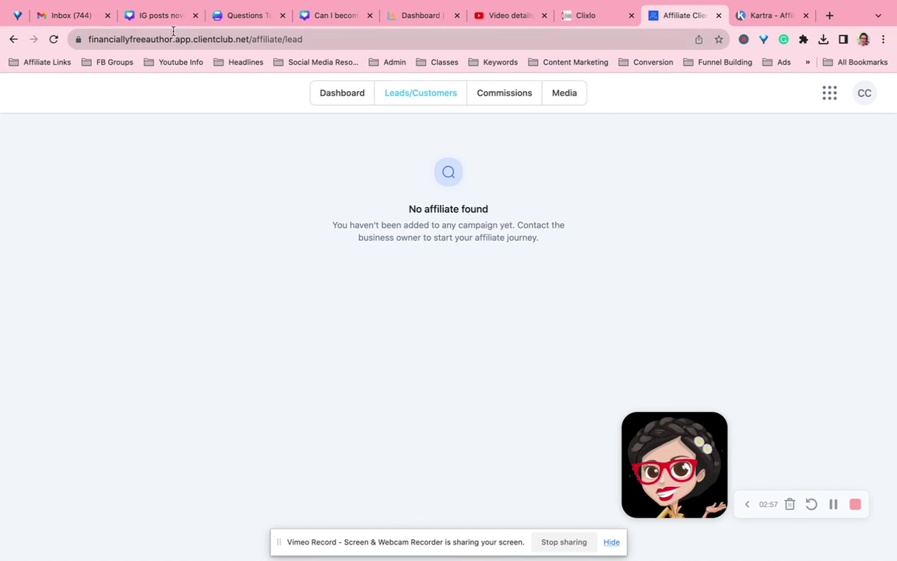
pyautogui.click(13, 39)
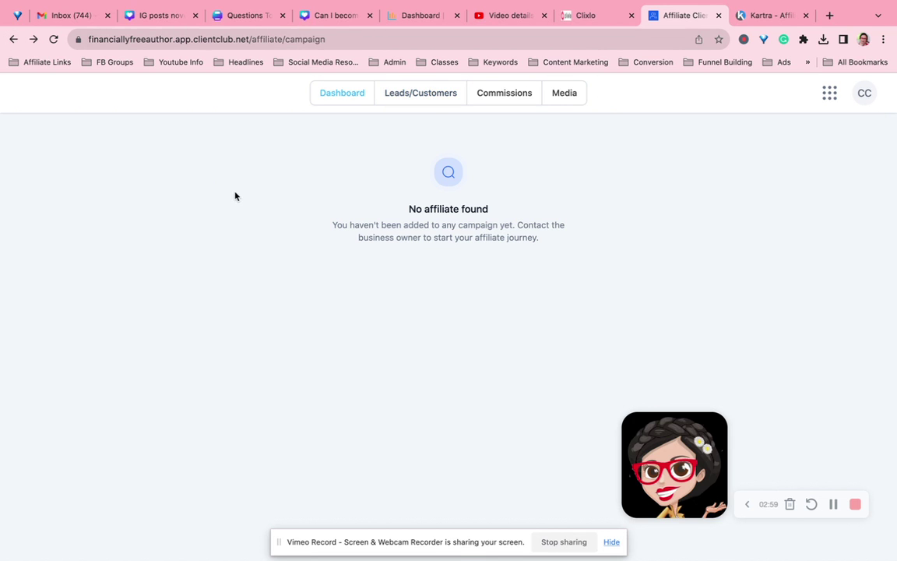
pyautogui.click(11, 40)
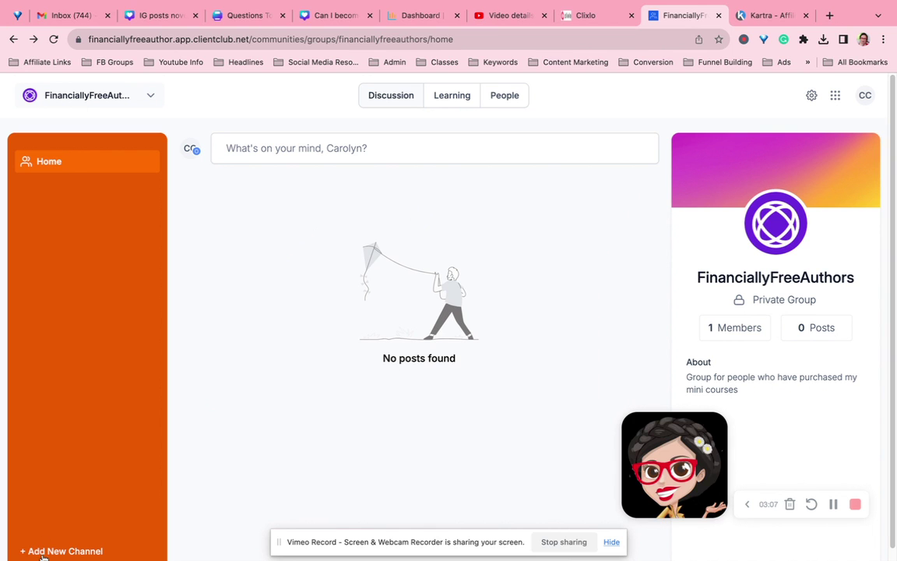
# Step: Create a new channel named 'Intros' in the FinanciallyFreeAuthors group
pyautogui.click(91, 97)
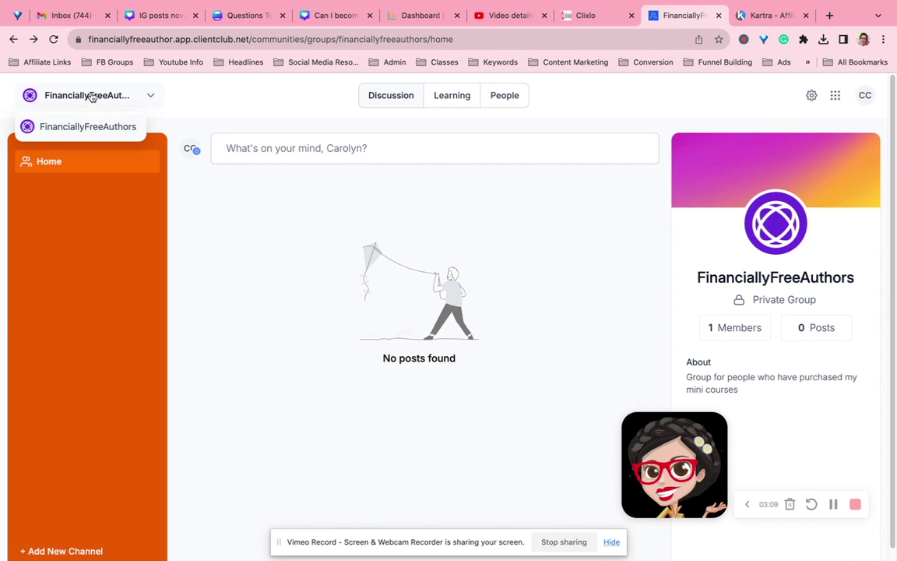
pyautogui.click(79, 96)
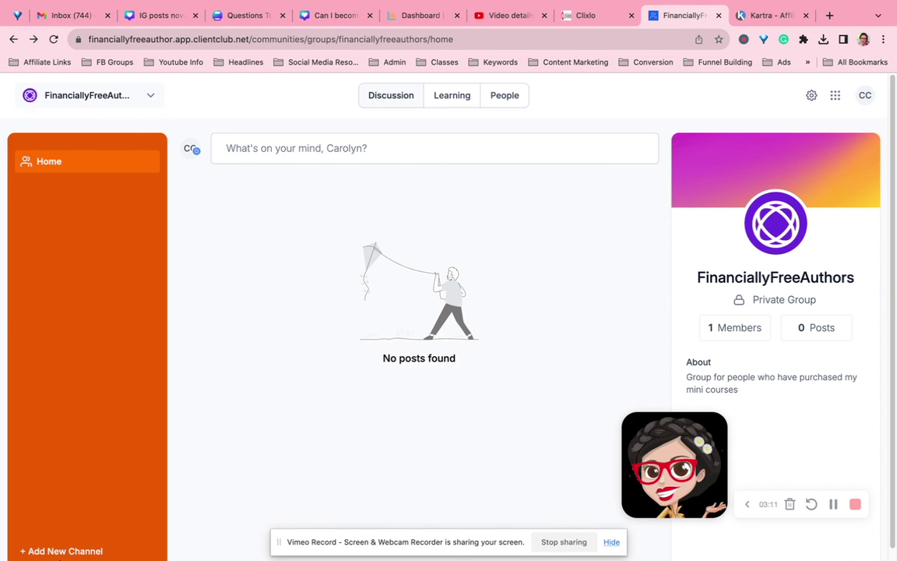
pyautogui.click(63, 550)
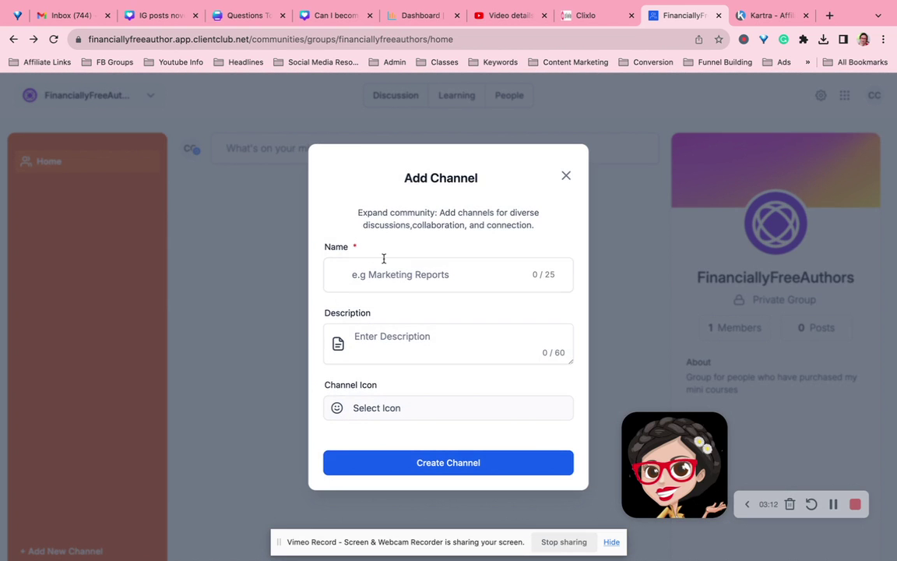
pyautogui.click(403, 275)
pyautogui.write('I')
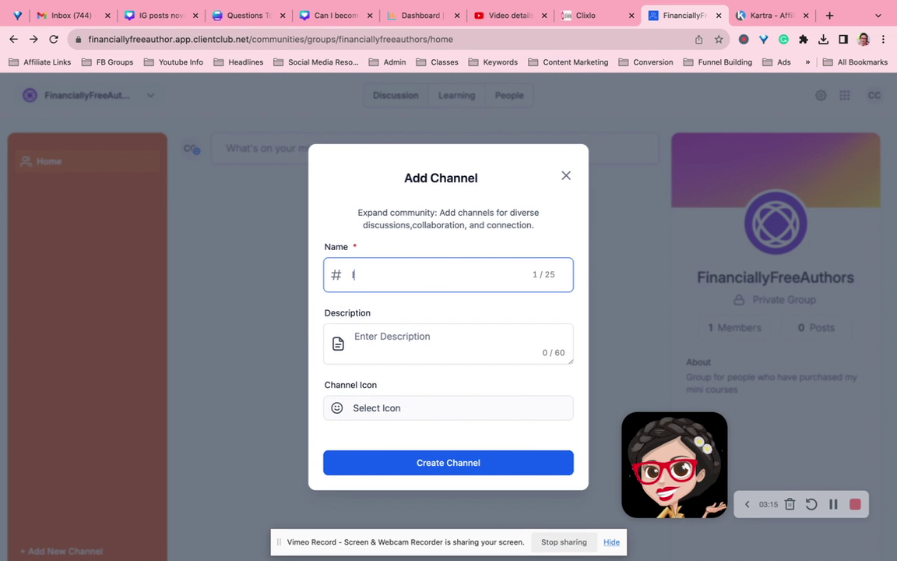
pyautogui.write('ntros')
pyautogui.click(433, 464)
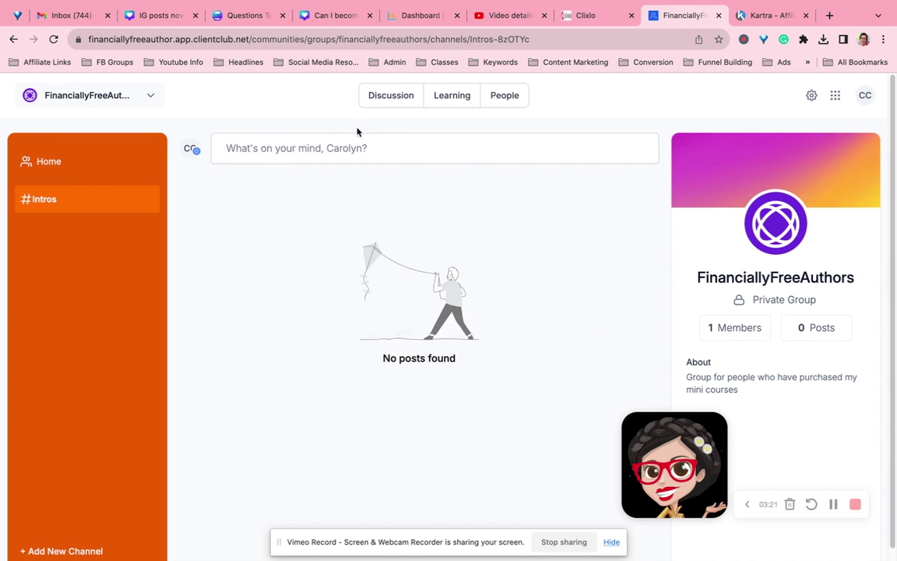
# Step: Publish a post titled 'Hello!' with the body 'Testing' in the Intros channel
pyautogui.click(362, 154)
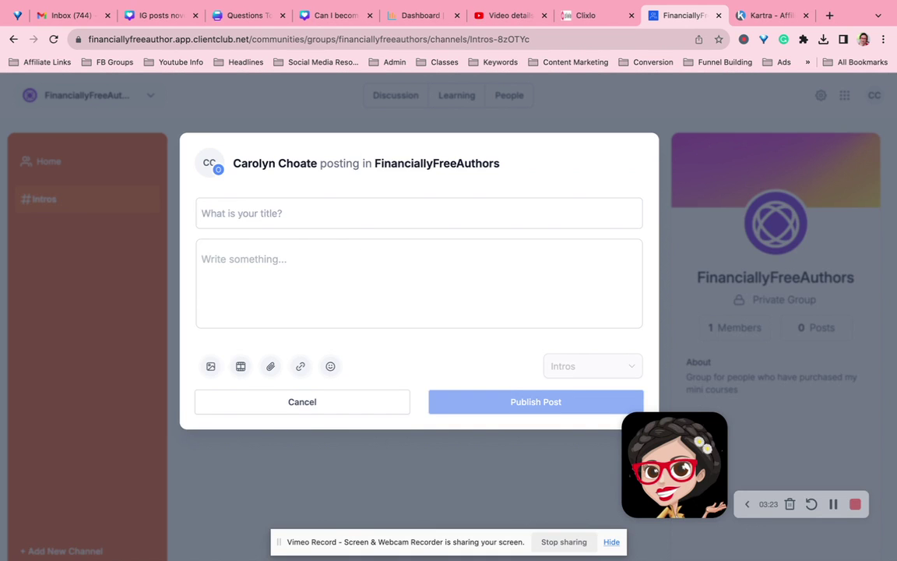
pyautogui.write('Hello!')
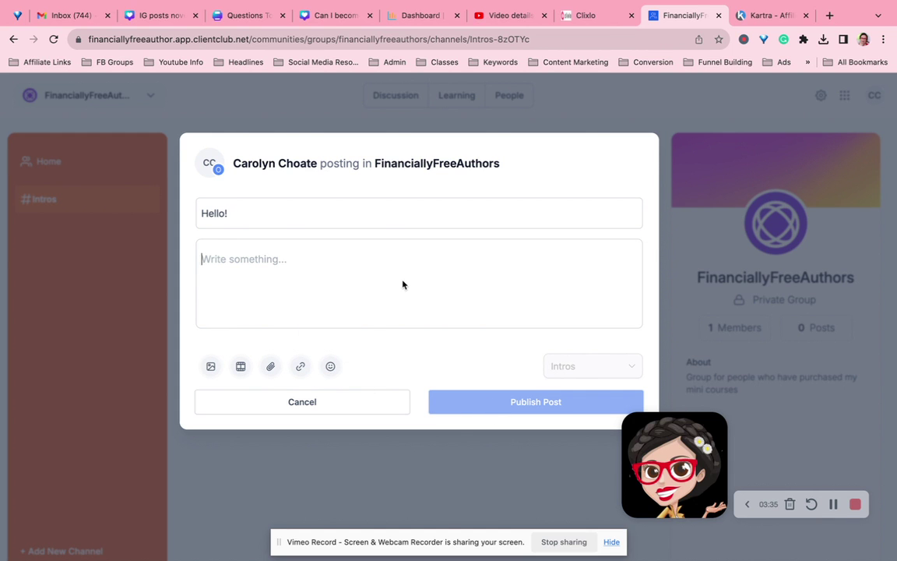
pyautogui.write('Testing')
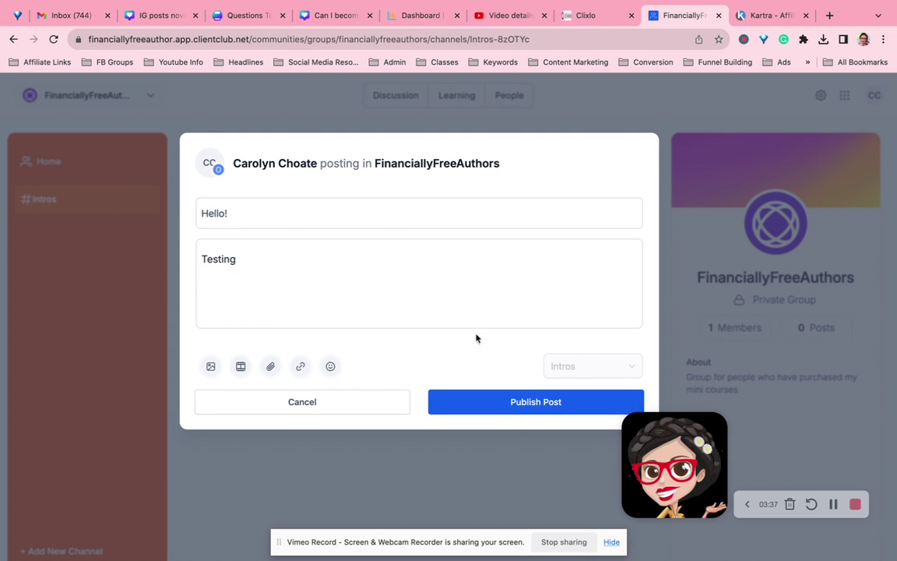
pyautogui.click(520, 410)
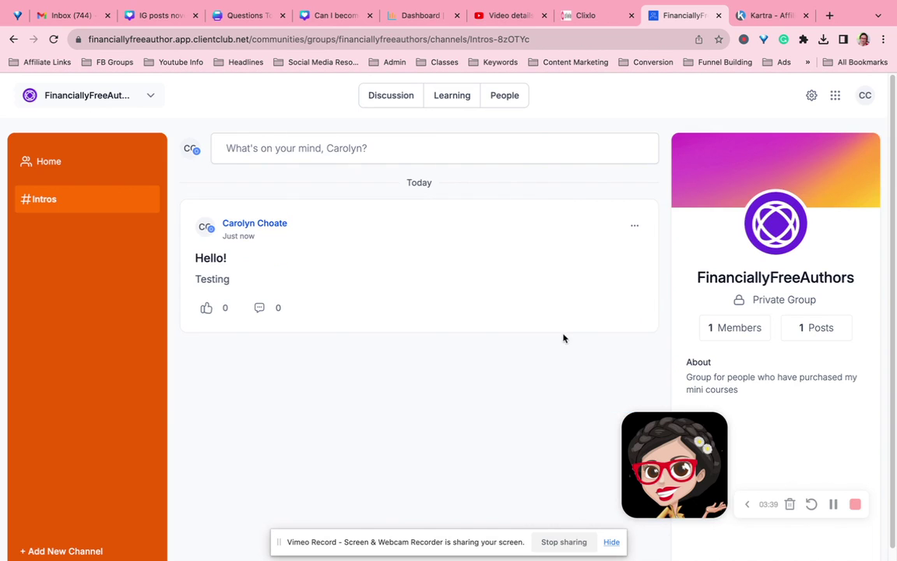
pyautogui.click(260, 308)
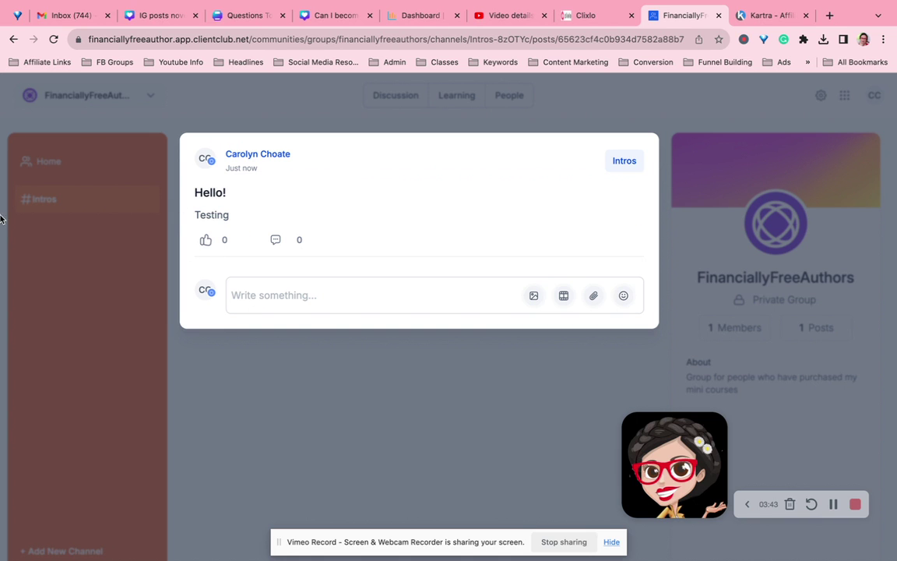
pyautogui.click(66, 168)
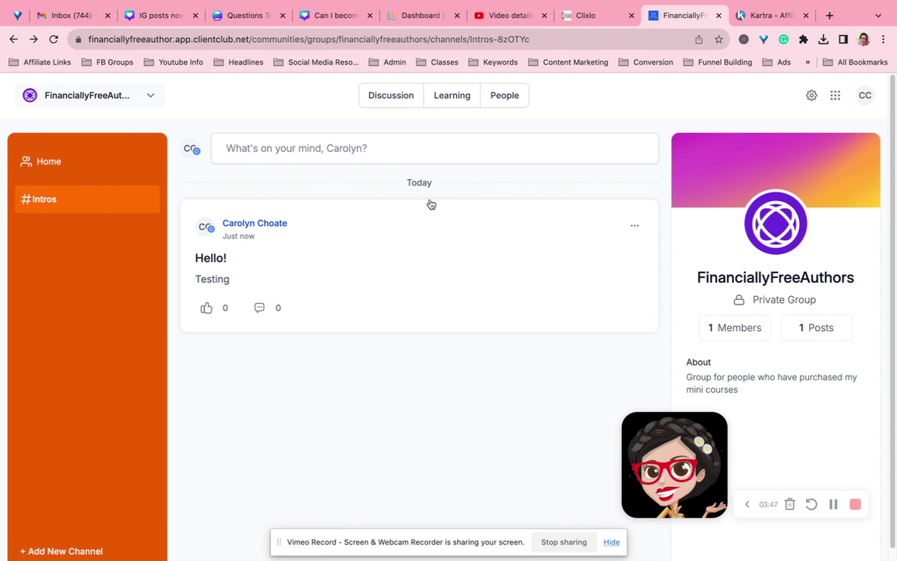
pyautogui.scroll(-1, 565, 190)
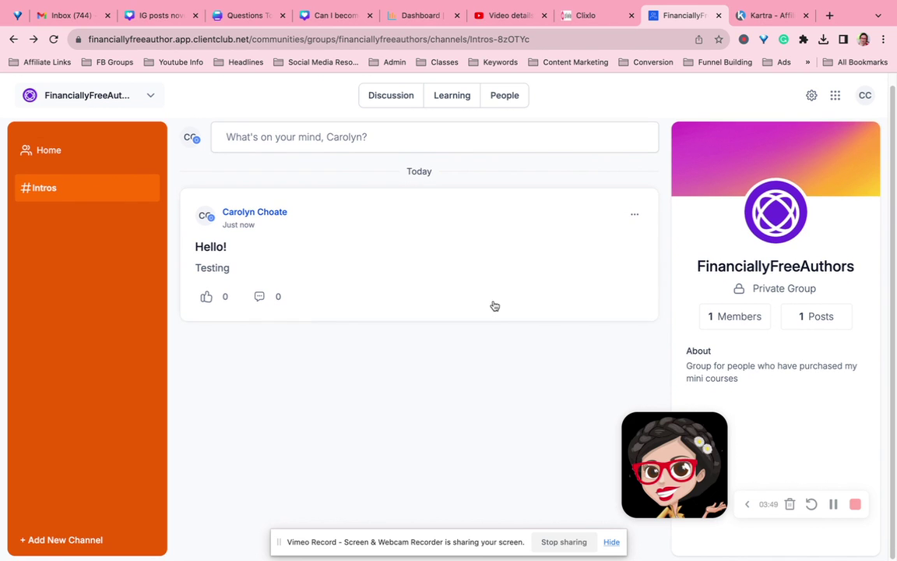
pyautogui.scroll(1, 494, 306)
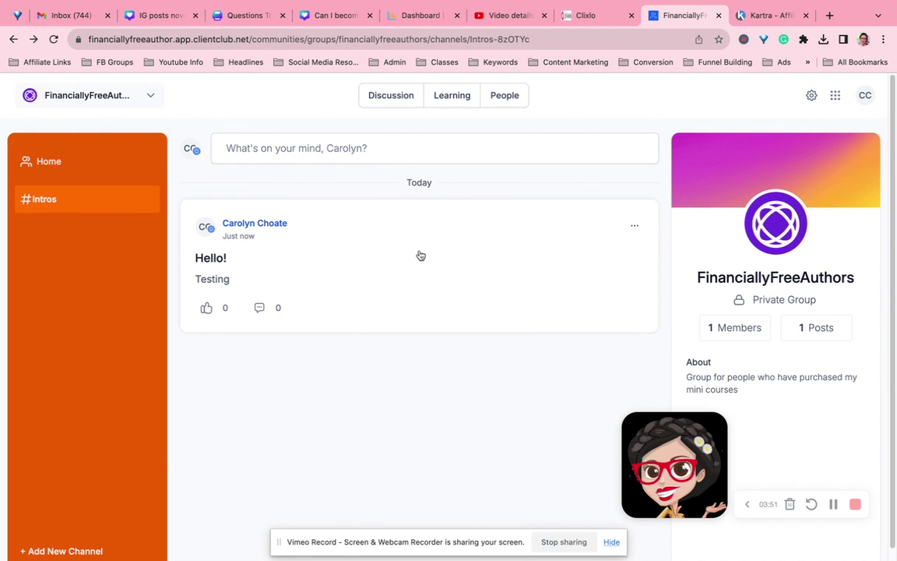